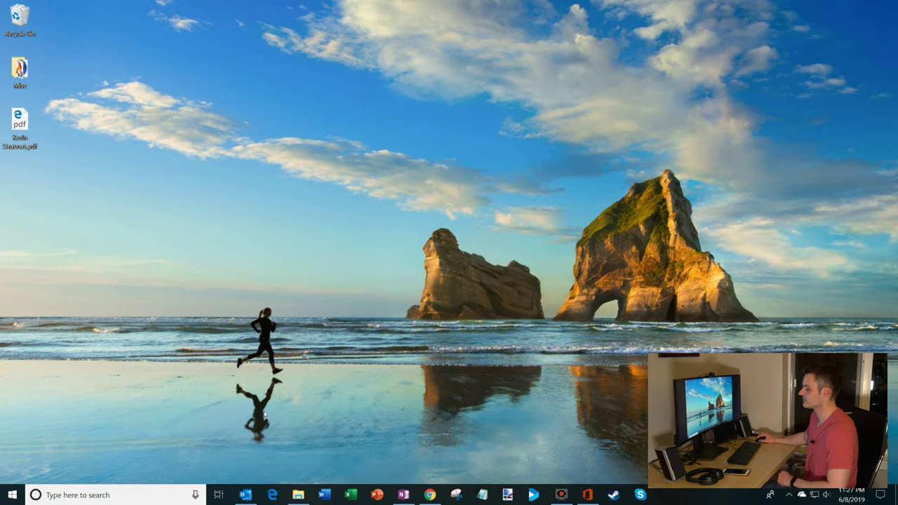
Step: Restore the Outlook Inbox and go to the File tab's Account Information page
{"action": "left_click", "coordinate": [249, 498]}
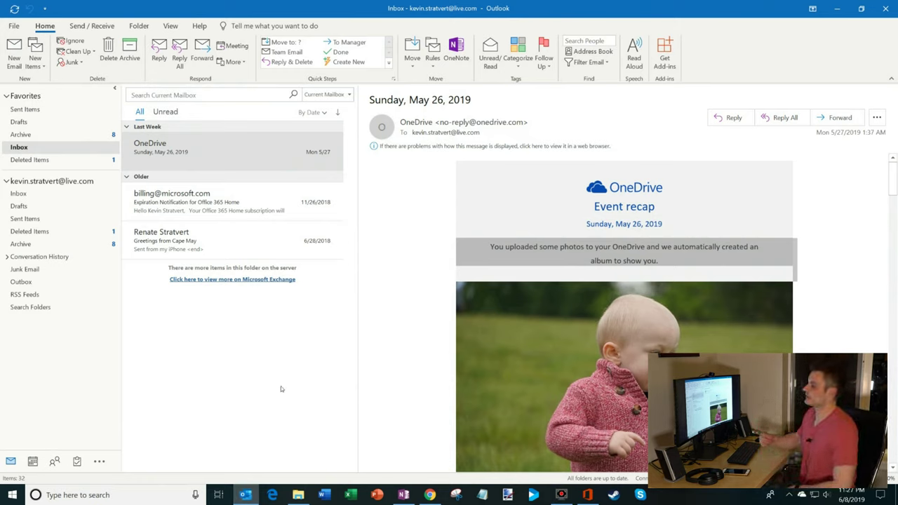
{"action": "left_click", "coordinate": [19, 26]}
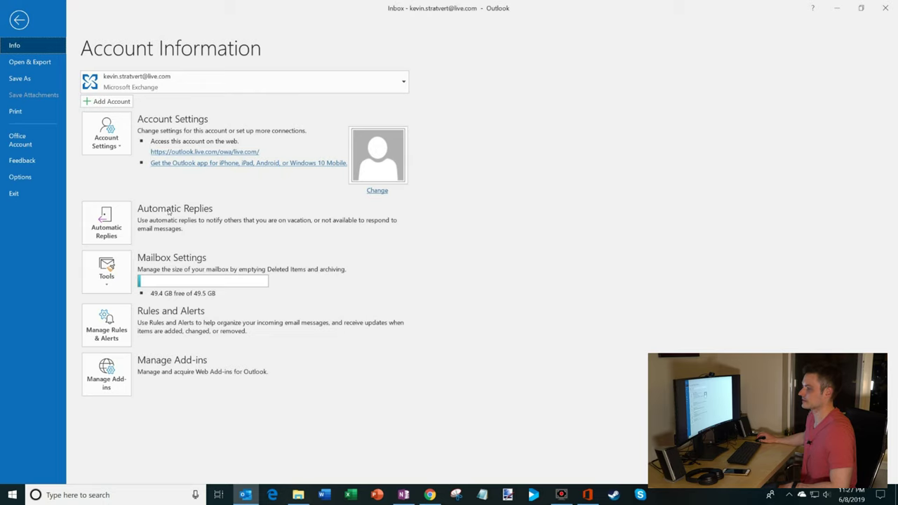
Step: Open the Automatic Replies dialog and switch on Send automatic replies
{"action": "left_click", "coordinate": [114, 231]}
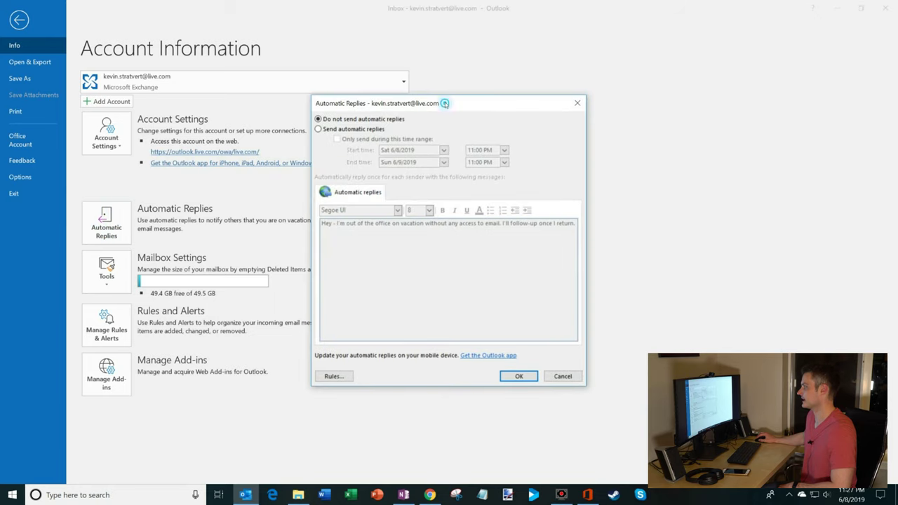
{"action": "left_click_drag", "start_coordinate": [443, 102], "coordinate": [440, 91]}
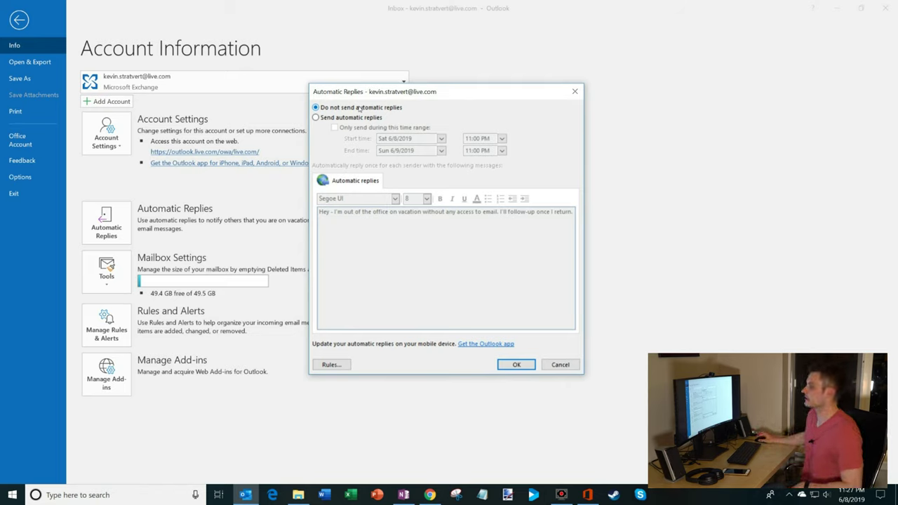
{"action": "left_click", "coordinate": [356, 118]}
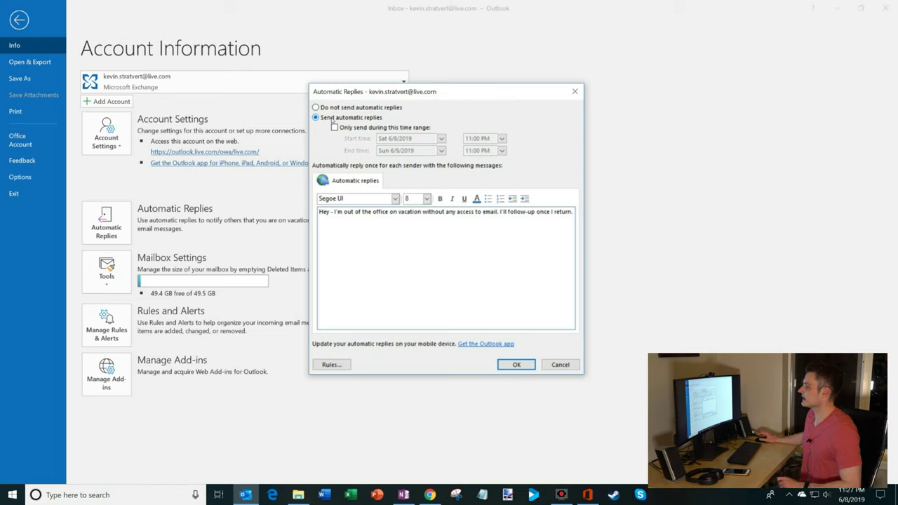
Step: Limit replies to a time range ending Sat 6/15/2019 at 11:00 PM
{"action": "left_click", "coordinate": [335, 127]}
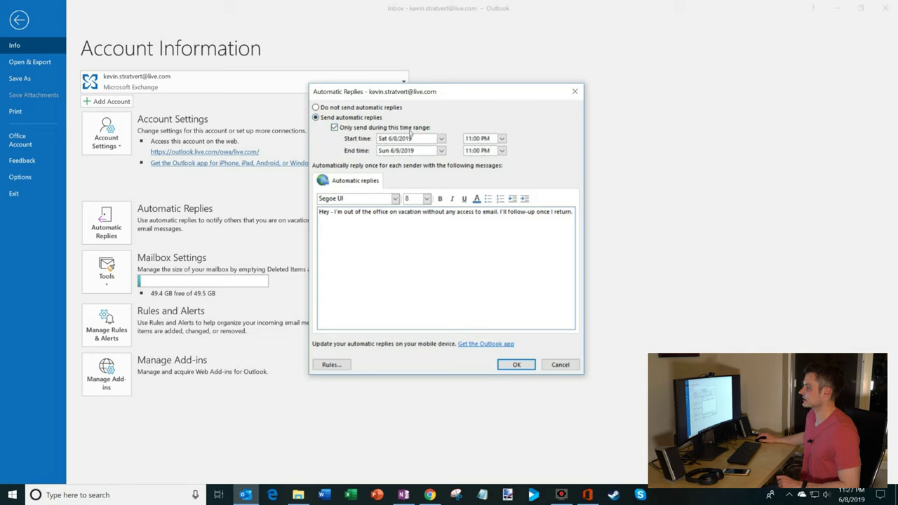
{"action": "left_click", "coordinate": [440, 150]}
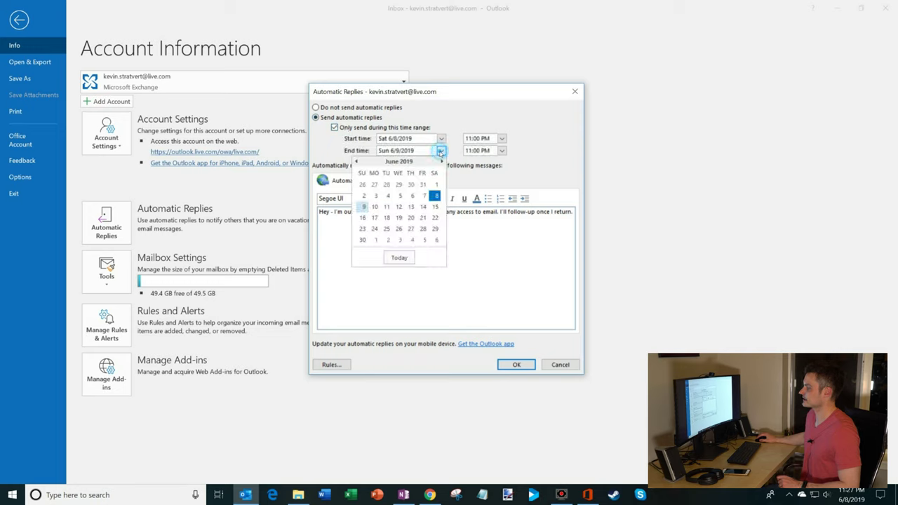
{"action": "left_click", "coordinate": [436, 206]}
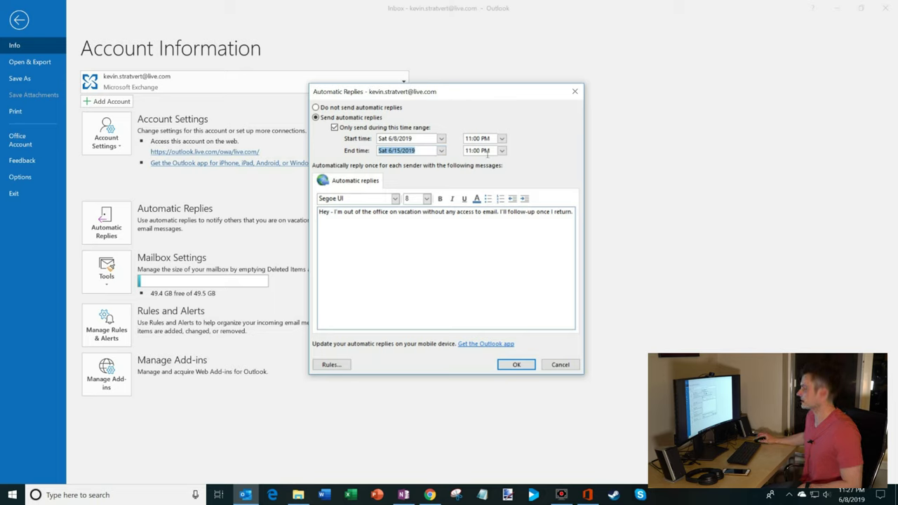
{"action": "left_click", "coordinate": [502, 150]}
{"action": "left_click", "coordinate": [532, 161]}
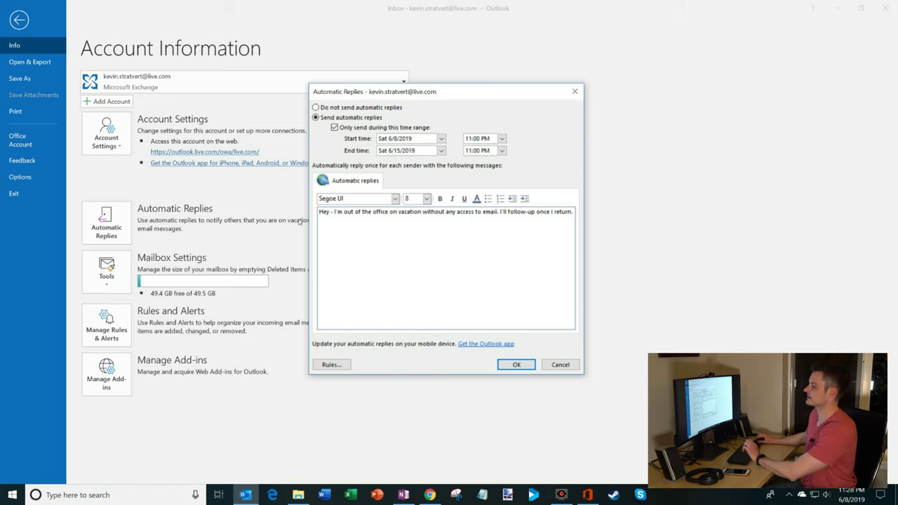
Step: Replace the message's final period with ', or maybe not, depending on how much email I receive.'
{"action": "left_click", "coordinate": [331, 212]}
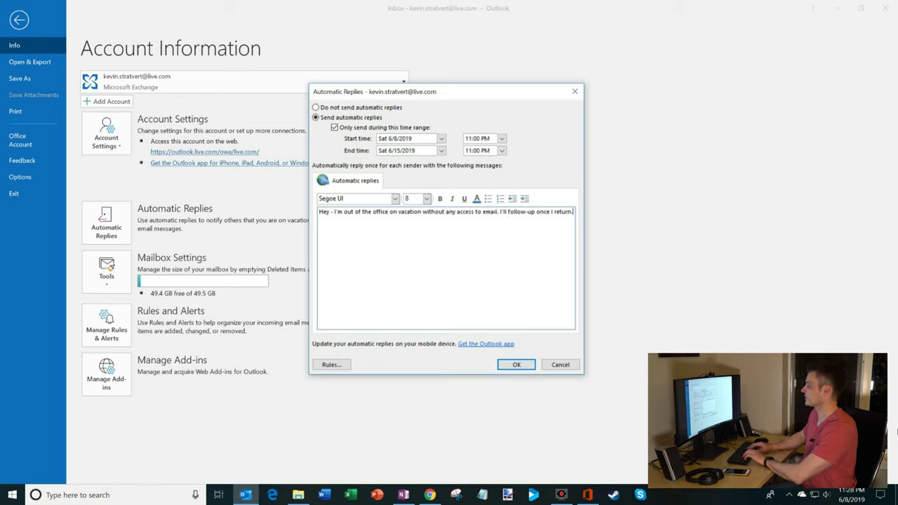
{"action": "key", "text": "End"}
{"action": "key", "text": "BackSpace"}
{"action": "type", "text": ", or may"}
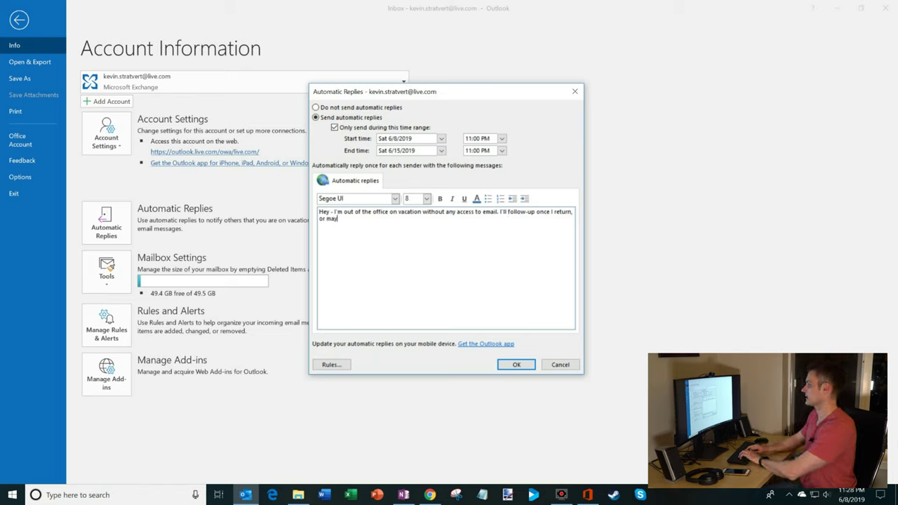
{"action": "type", "text": "be not, depending on"}
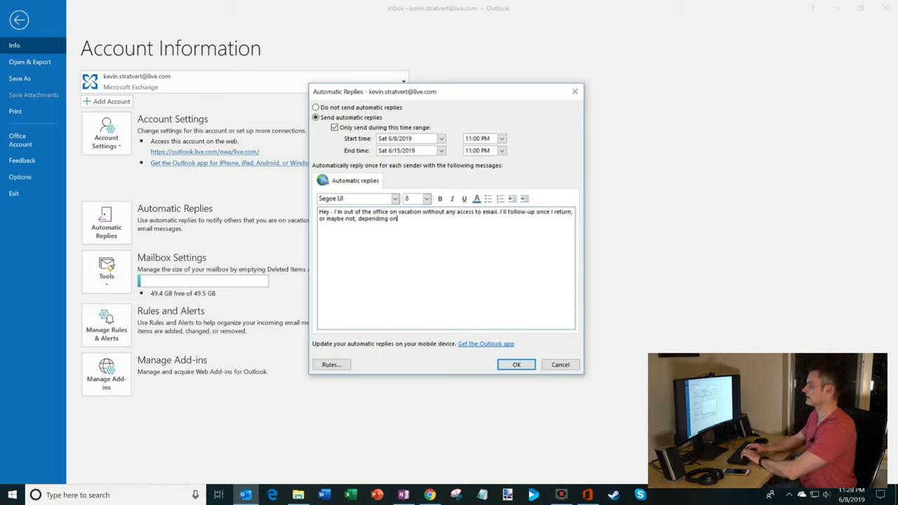
{"action": "type", "text": " how much email I receive."}
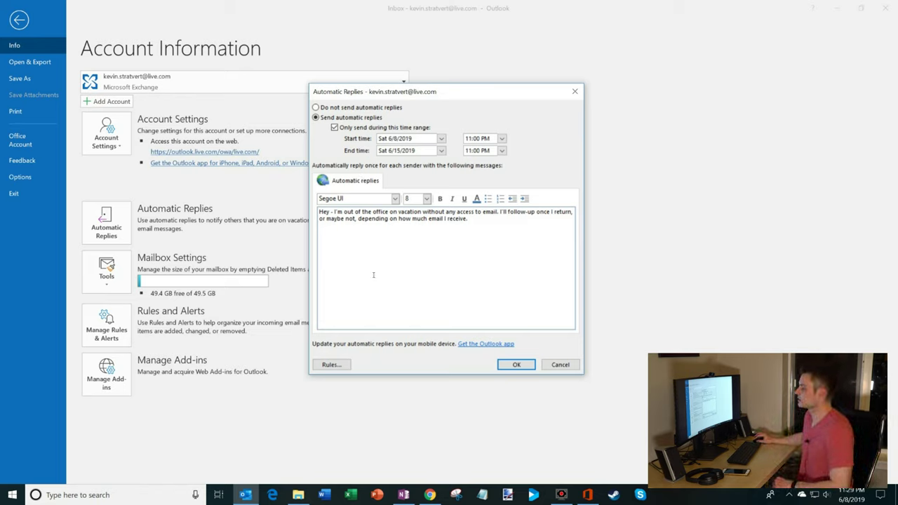
{"action": "left_click", "coordinate": [331, 365]}
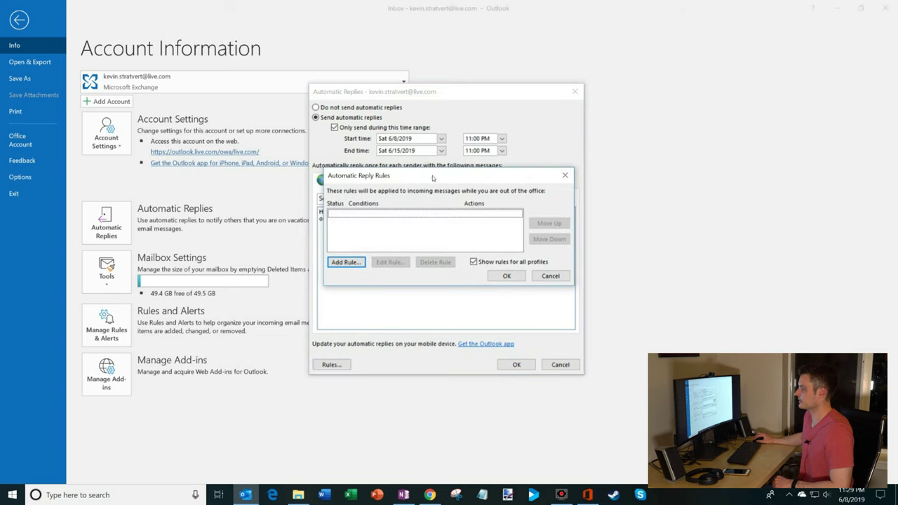
{"action": "left_click", "coordinate": [344, 262]}
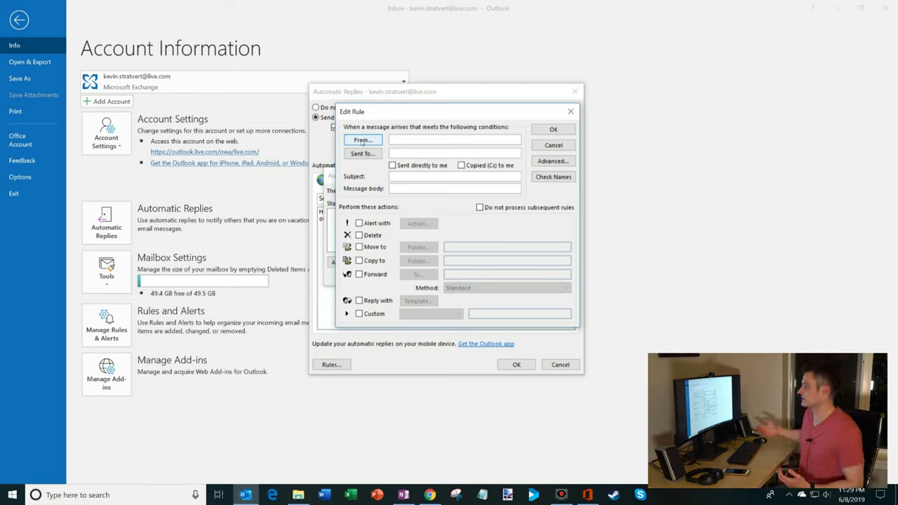
{"action": "left_click", "coordinate": [570, 111]}
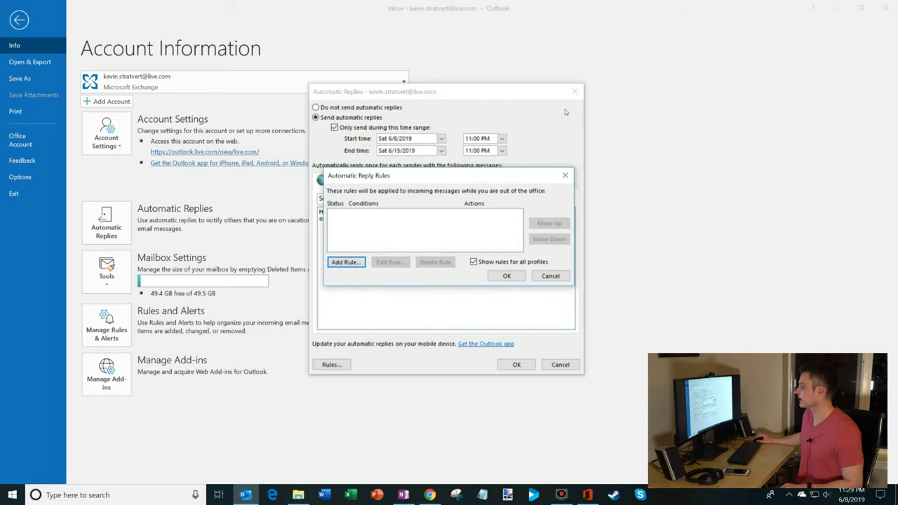
{"action": "left_click", "coordinate": [550, 276]}
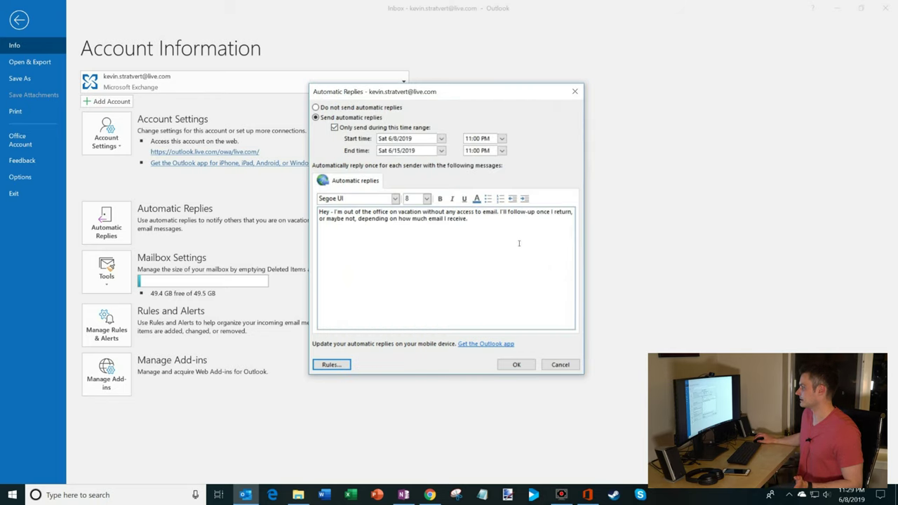
Step: Save the automatic replies, return to the Inbox, and bring up the open browser windows
{"action": "left_click", "coordinate": [516, 365]}
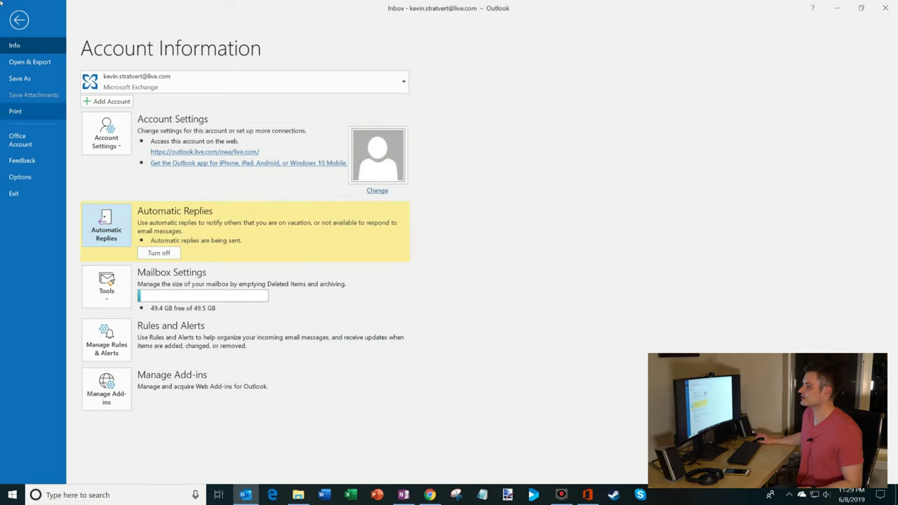
{"action": "left_click", "coordinate": [19, 20]}
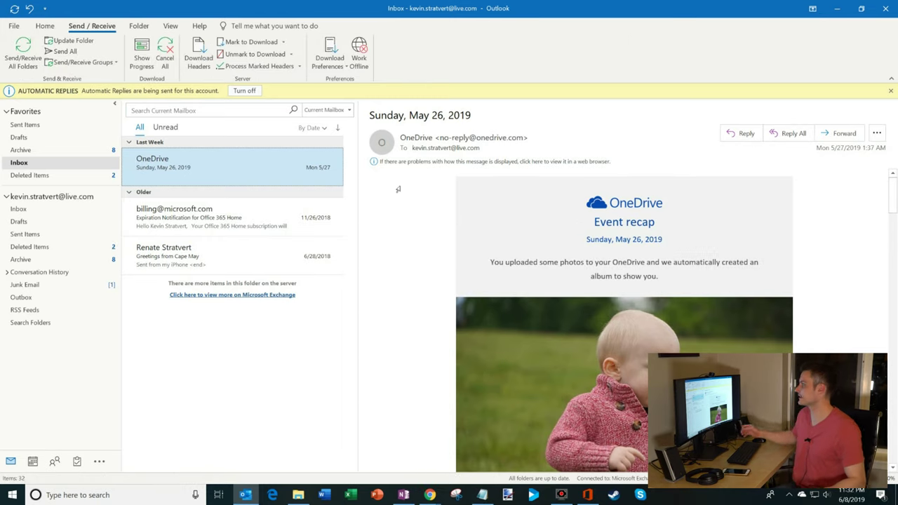
{"action": "left_click", "coordinate": [430, 495]}
Step: From Gmail, send the Outlook account a test email titled 'please send me the report by tomorrow! extremely urgent!'
{"action": "left_click", "coordinate": [461, 448]}
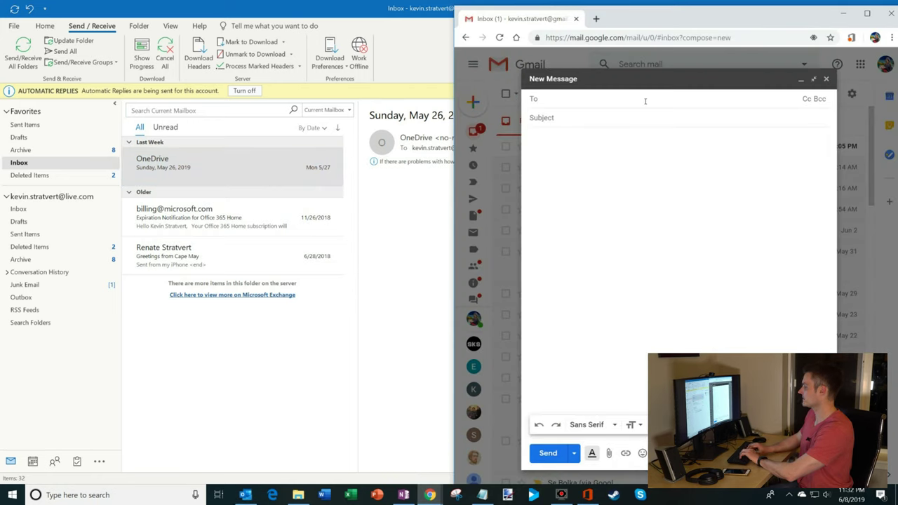
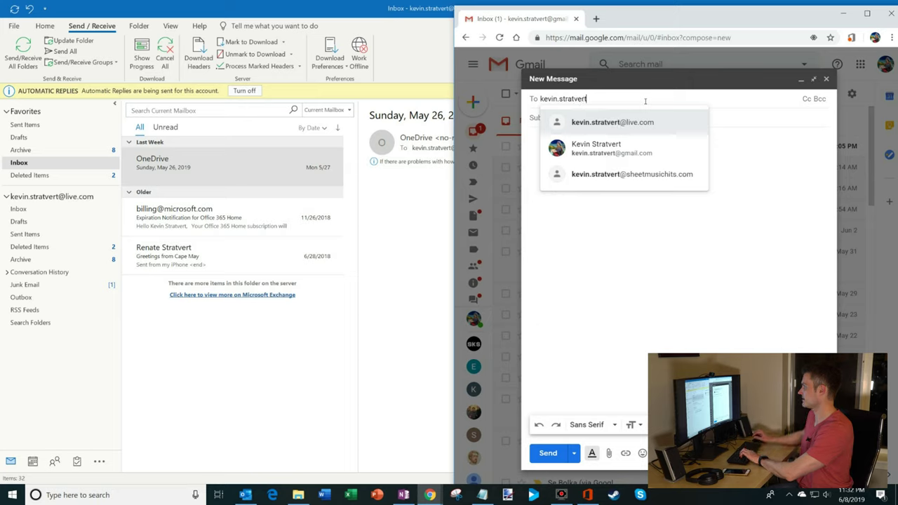
{"action": "left_click", "coordinate": [660, 120]}
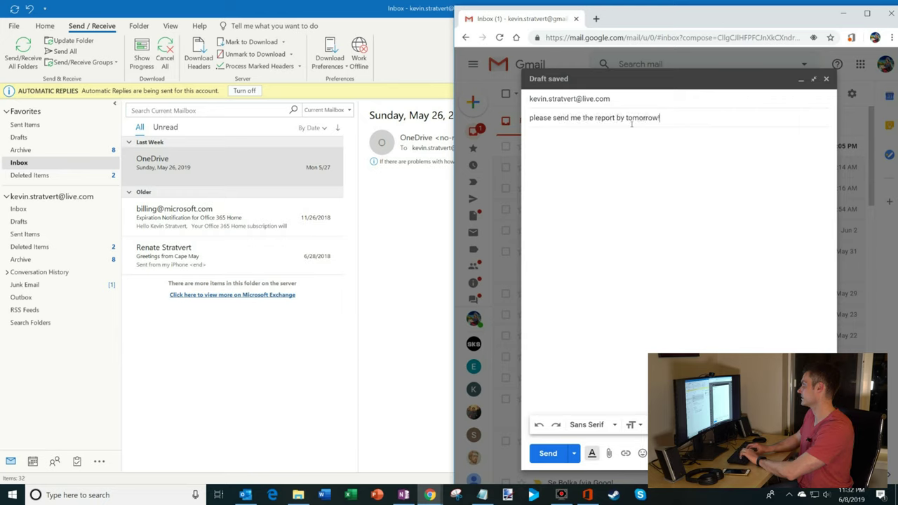
{"action": "type", "text": "extremely urgent!"}
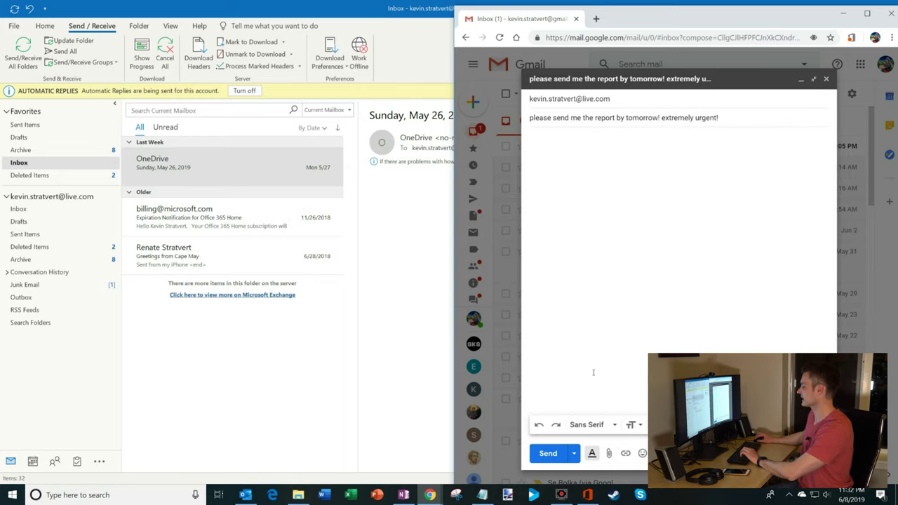
{"action": "left_click", "coordinate": [548, 454]}
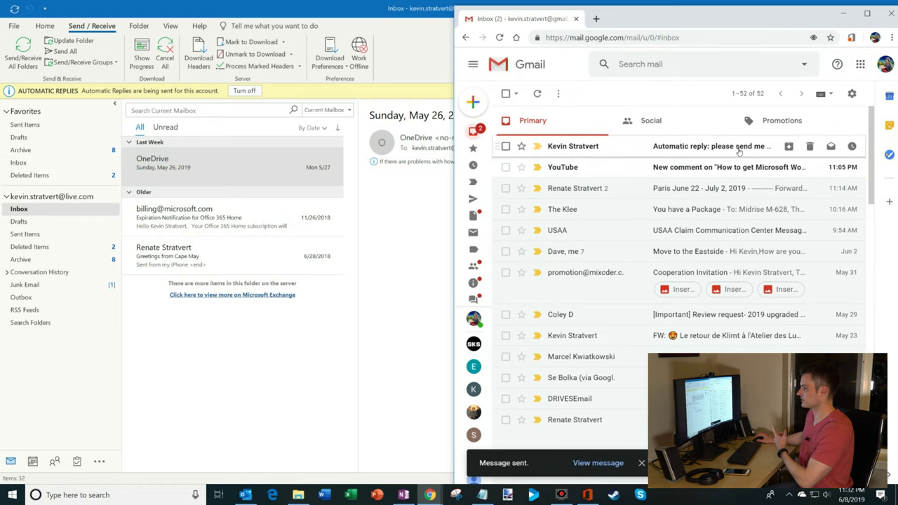
Step: Snap Outlook to the left half of the screen with Gmail on the right
{"action": "key", "text": "super+Down"}
{"action": "key", "text": "super+Left"}
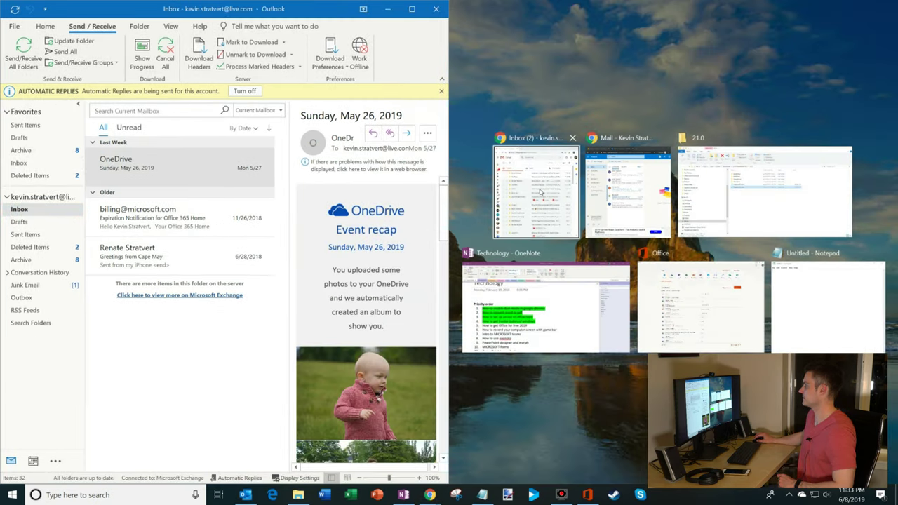
{"action": "left_click", "coordinate": [540, 192]}
{"action": "left_click", "coordinate": [692, 141]}
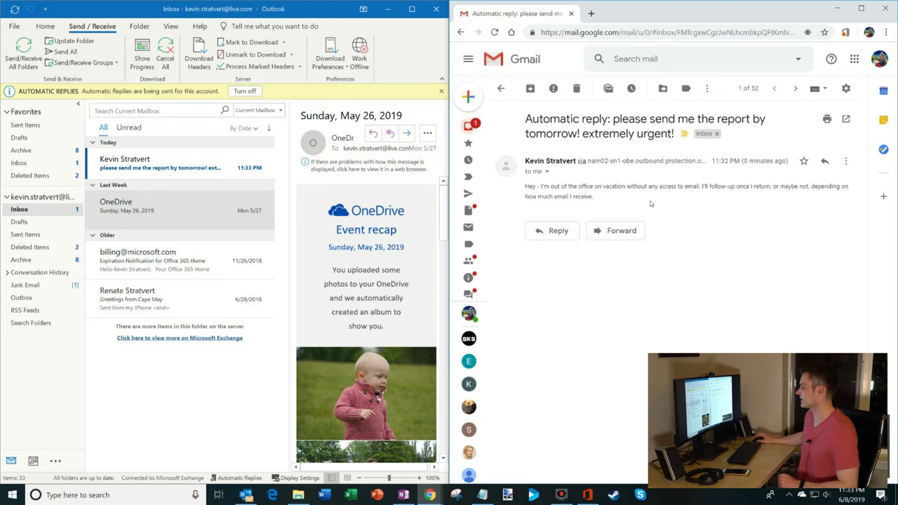
{"action": "key", "text": "super+Up"}
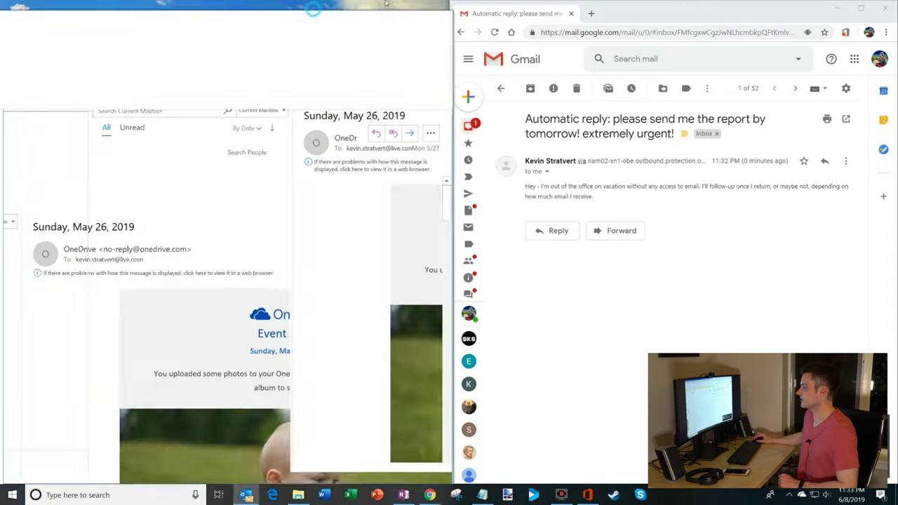
{"action": "left_click", "coordinate": [198, 160]}
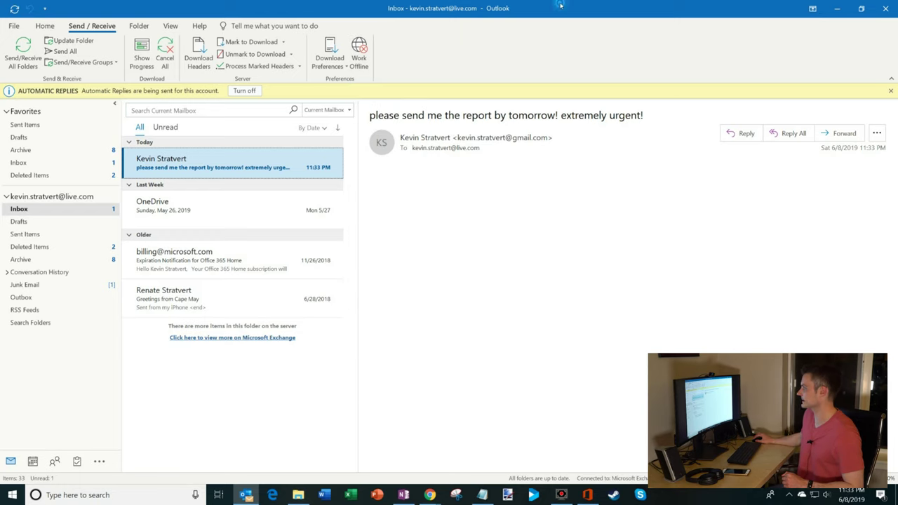
Step: Re-snap Outlook to the left and switch the browser to Outlook on the web
{"action": "left_click_drag", "start_coordinate": [560, 5], "coordinate": [1, 141]}
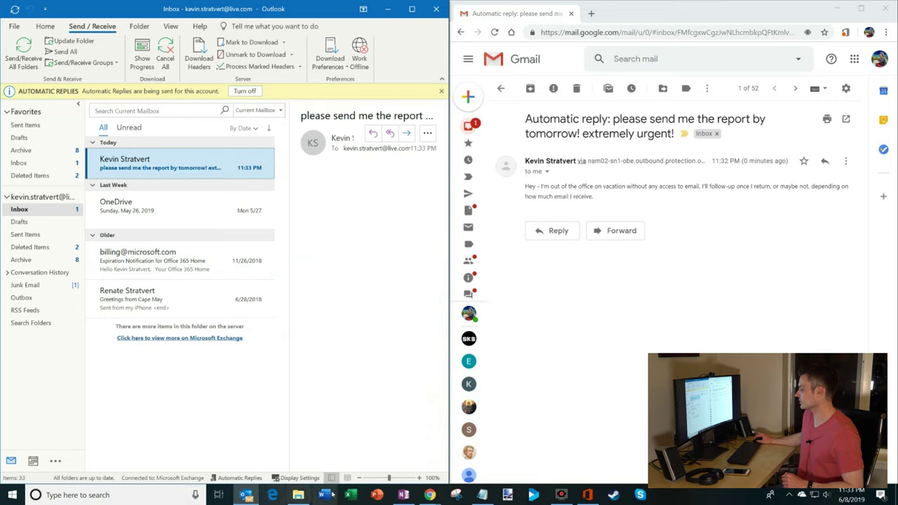
{"action": "left_click", "coordinate": [430, 495]}
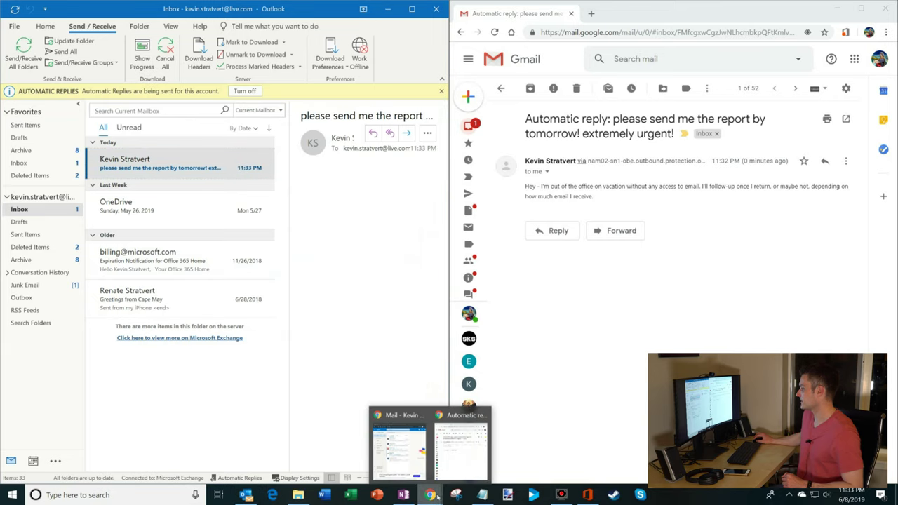
{"action": "left_click", "coordinate": [399, 449]}
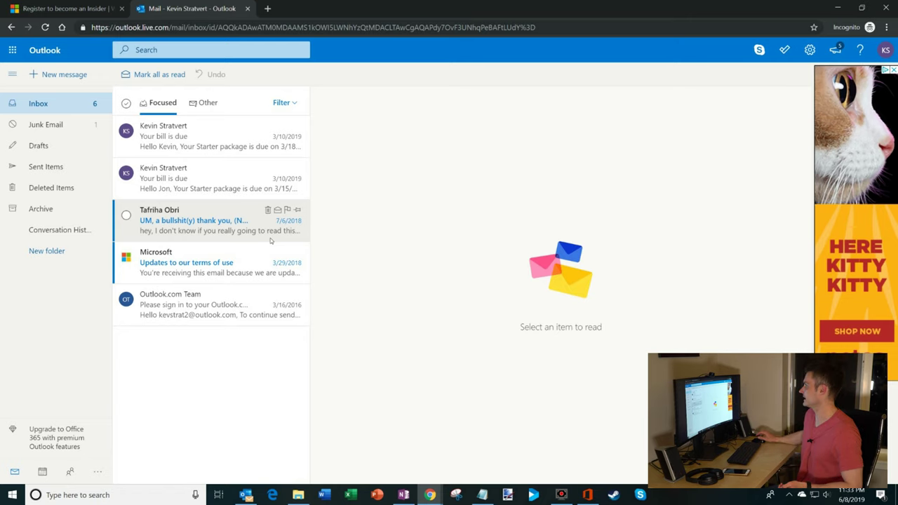
Step: Search Quick settings for 'out of off' and go to the Automatic replies settings page
{"action": "left_click", "coordinate": [811, 51]}
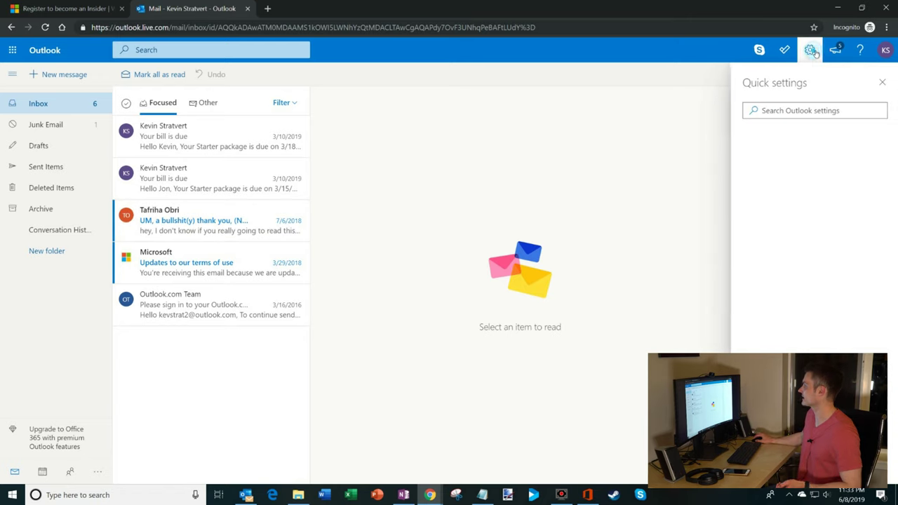
{"action": "left_click", "coordinate": [794, 112]}
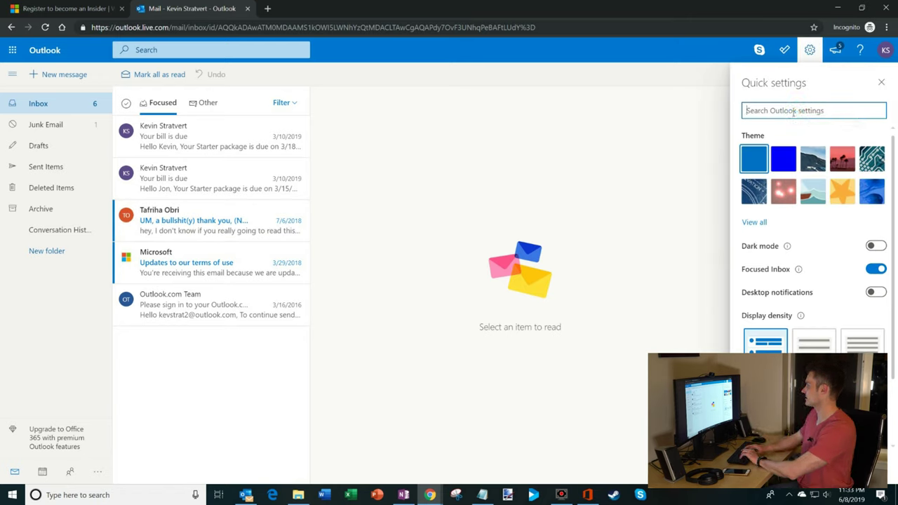
{"action": "type", "text": "out"}
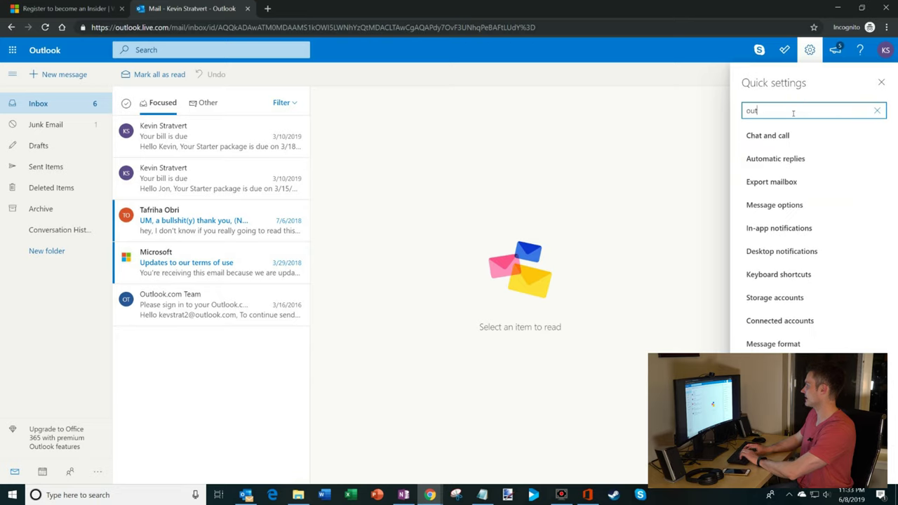
{"action": "type", "text": " of off"}
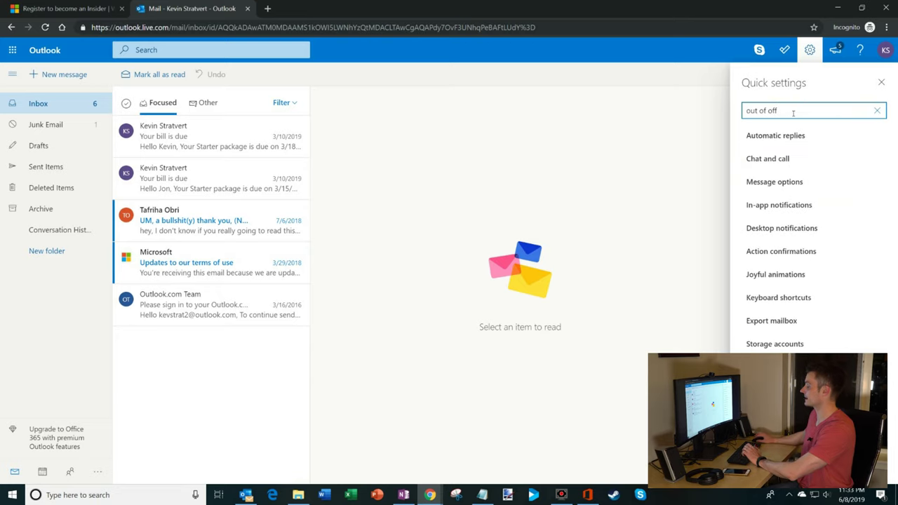
{"action": "left_click", "coordinate": [803, 137]}
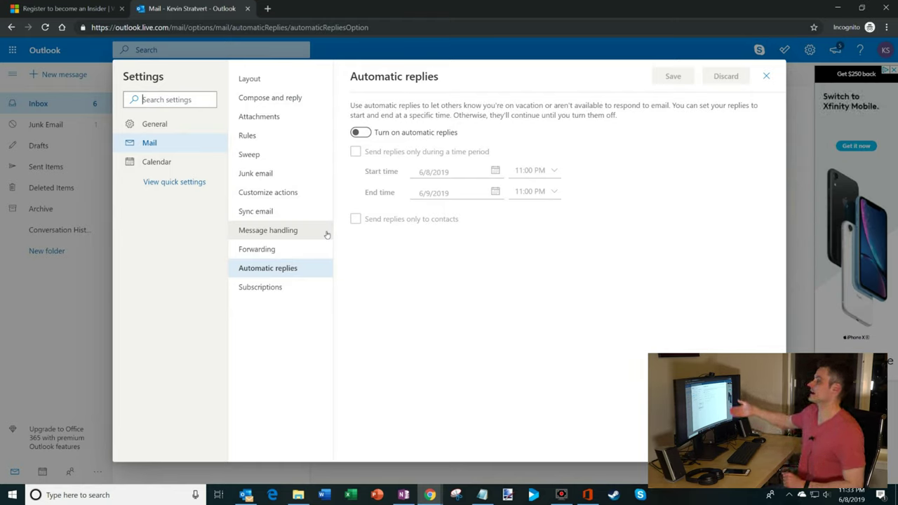
Step: Enable automatic replies for 6/8/2019–6/9/2019, blocking the calendar and declining meetings
{"action": "left_click", "coordinate": [360, 132]}
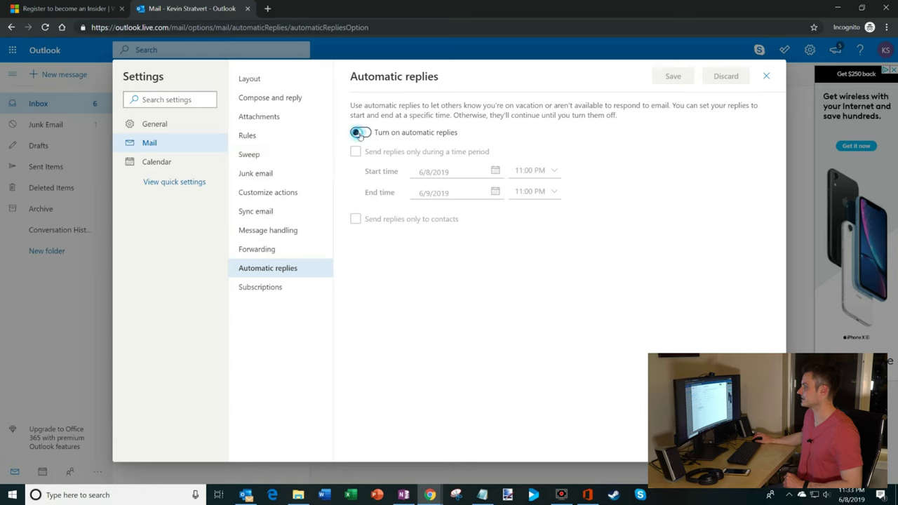
{"action": "left_click", "coordinate": [419, 153]}
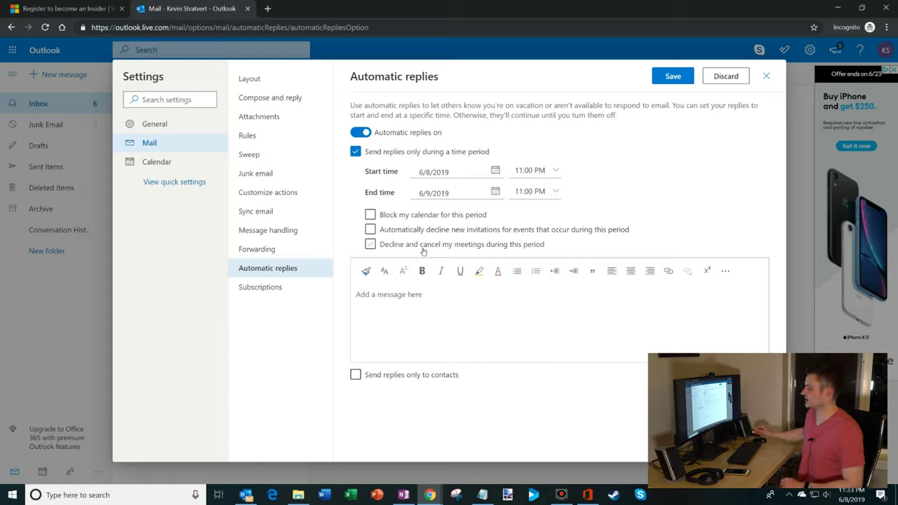
{"action": "left_click", "coordinate": [453, 219]}
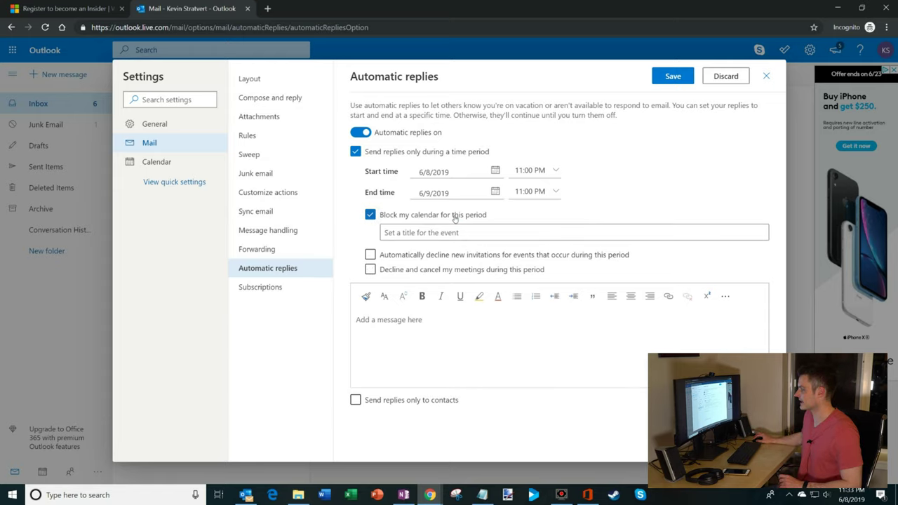
{"action": "left_click", "coordinate": [450, 273]}
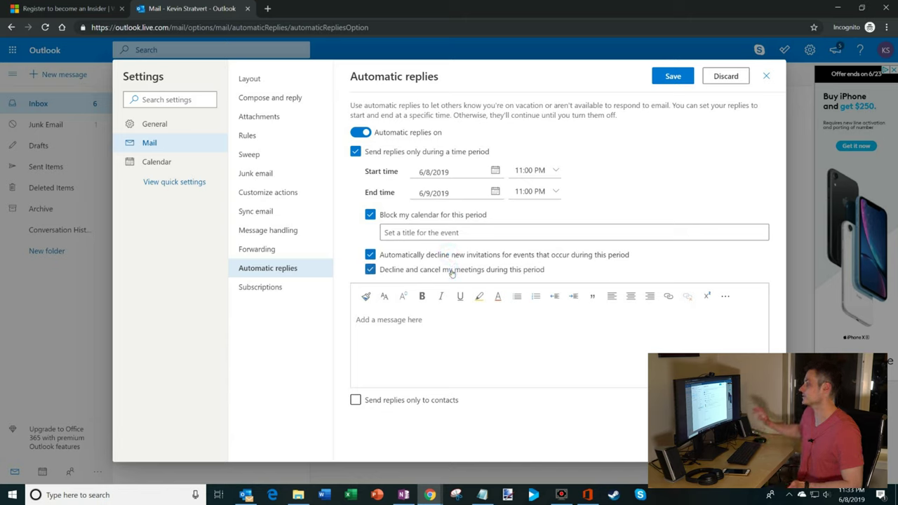